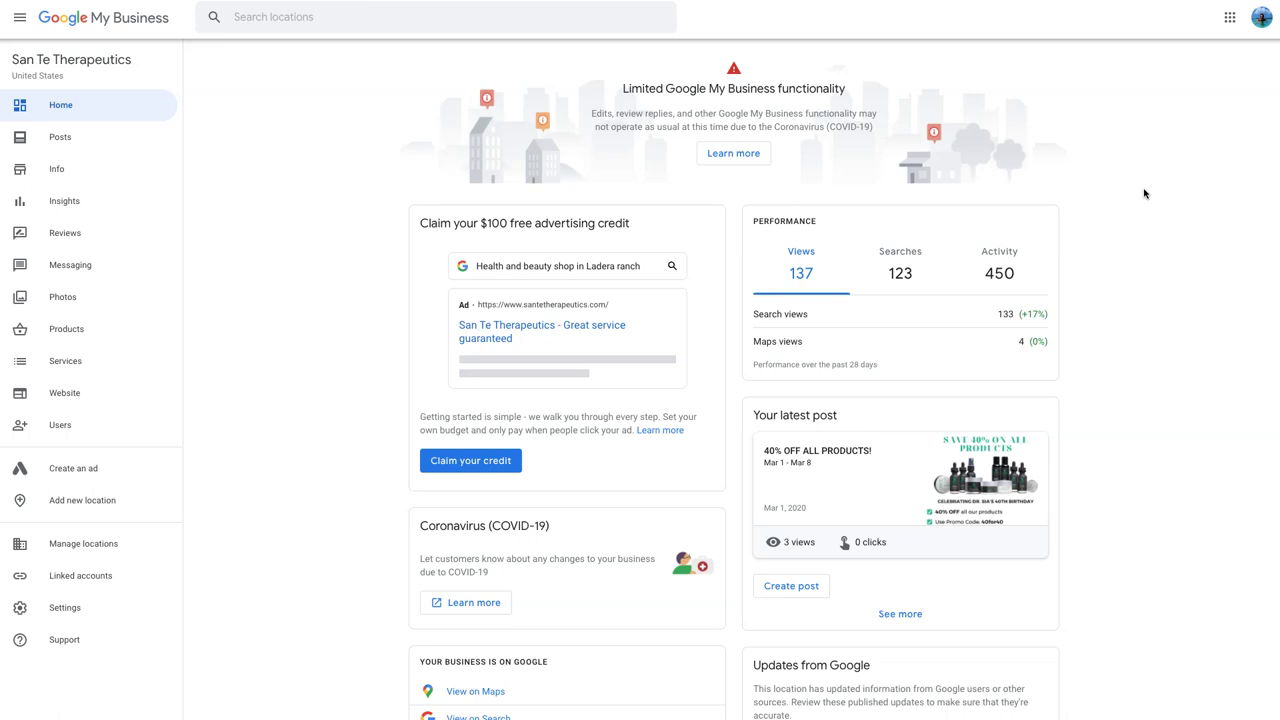
Go to the San Te Therapeutics listing's Products page and browse the product list.
click(1140, 201)
scroll(1137, 204, down, 1)
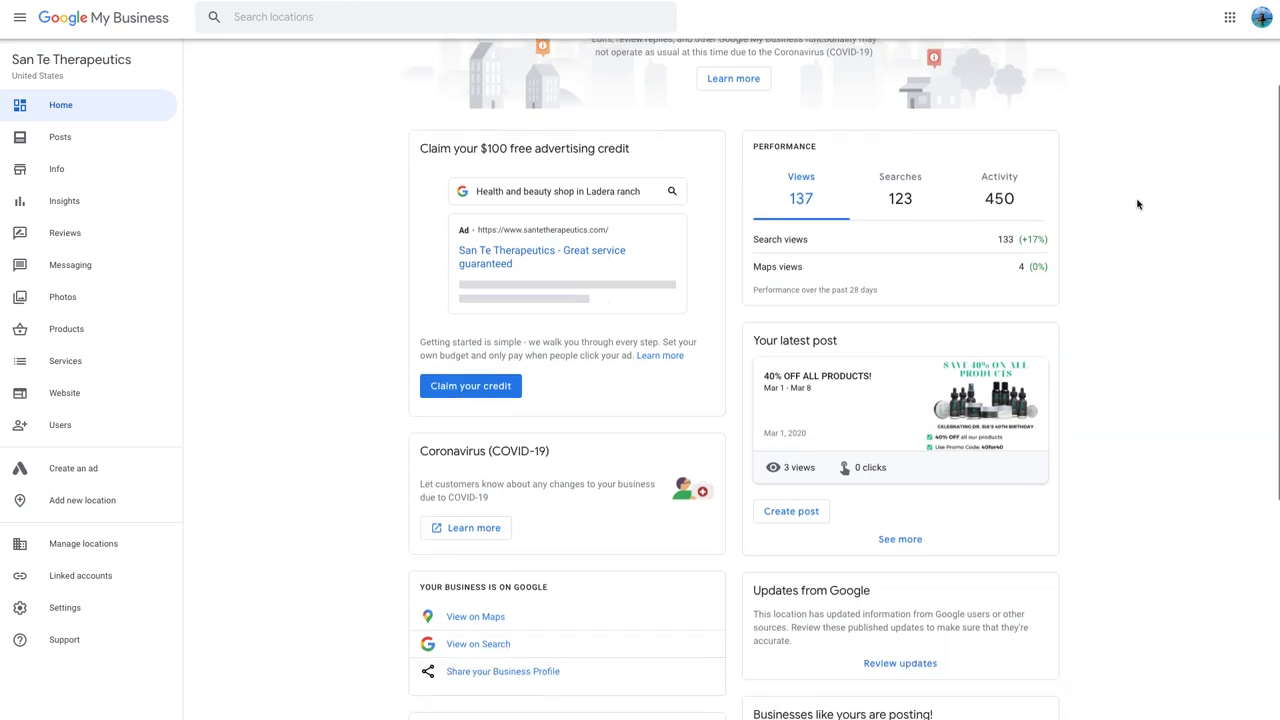
click(66, 330)
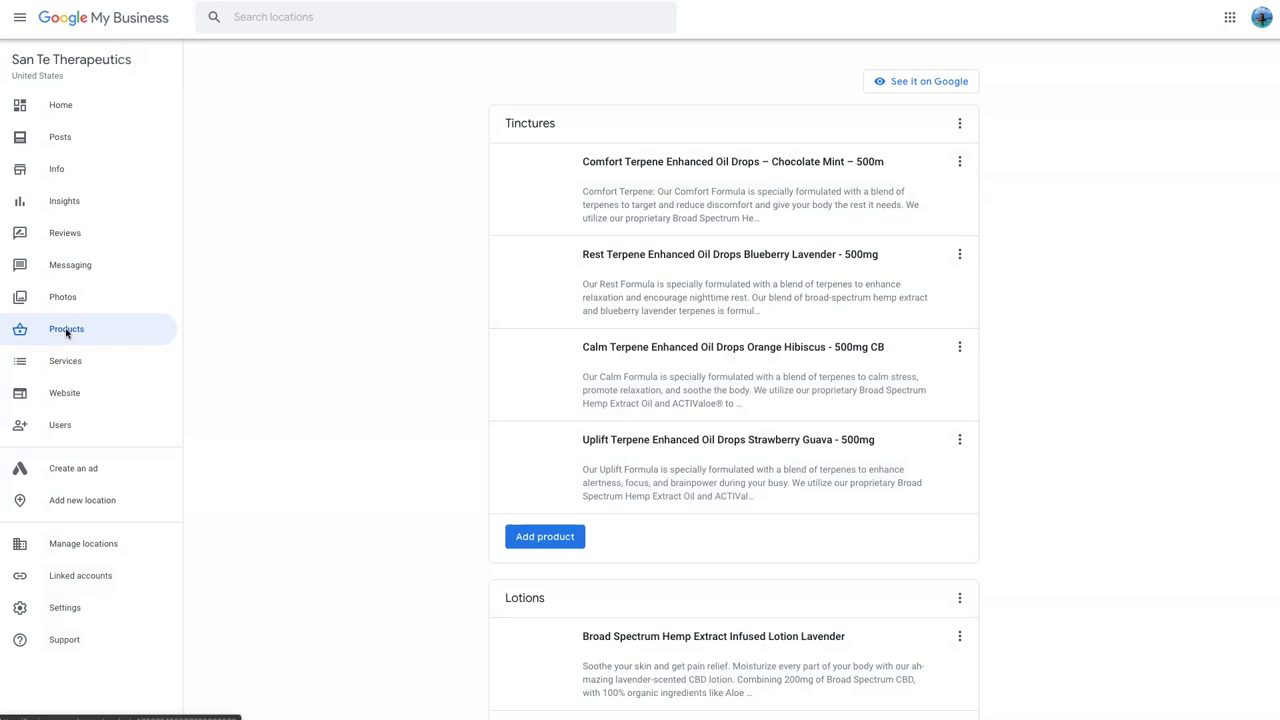
scroll(1025, 251, down, 3)
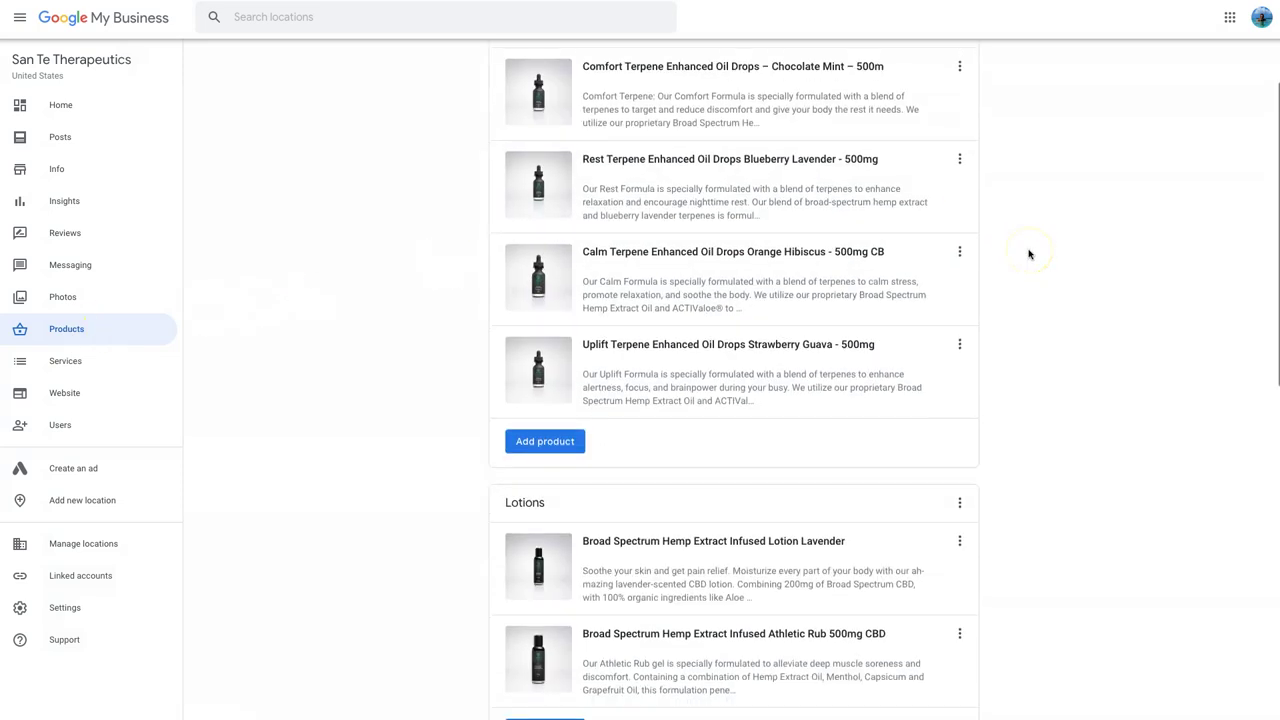
scroll(883, 232, up, 3)
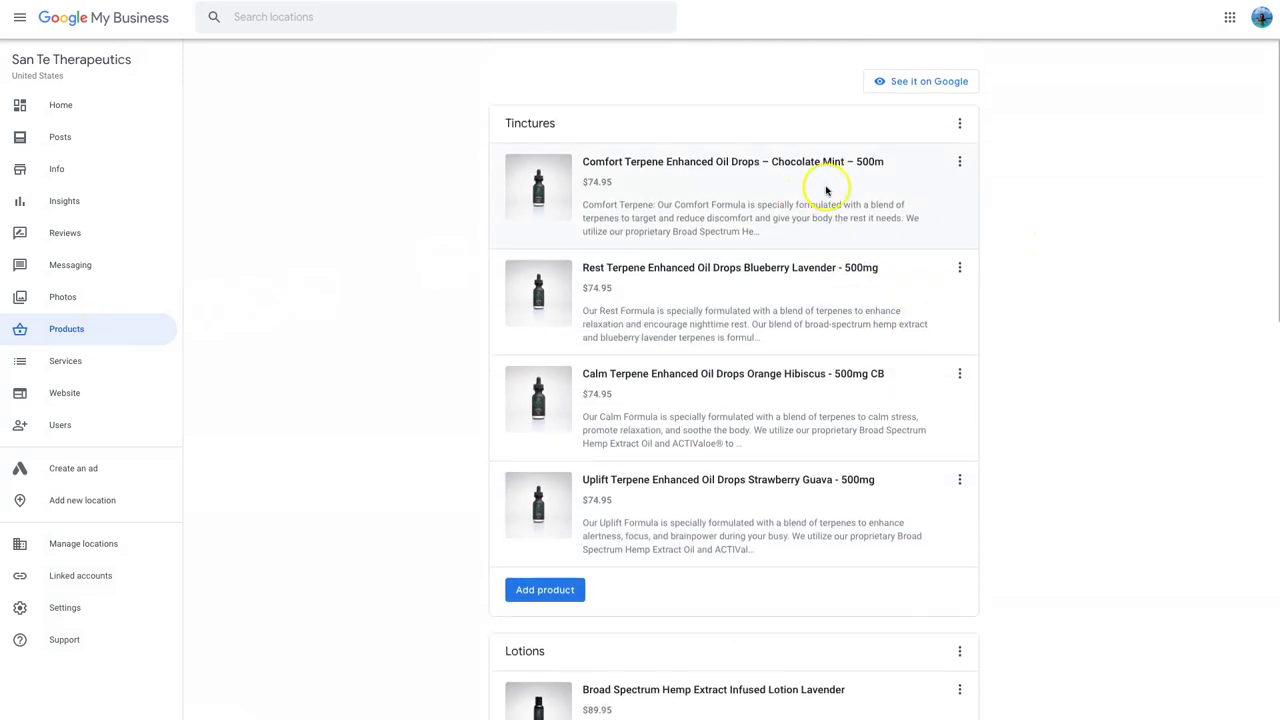
Edit the Comfort Terpene Chocolate Mint product, keeping its category as Tinctures.
click(826, 188)
scroll(834, 249, down, 2)
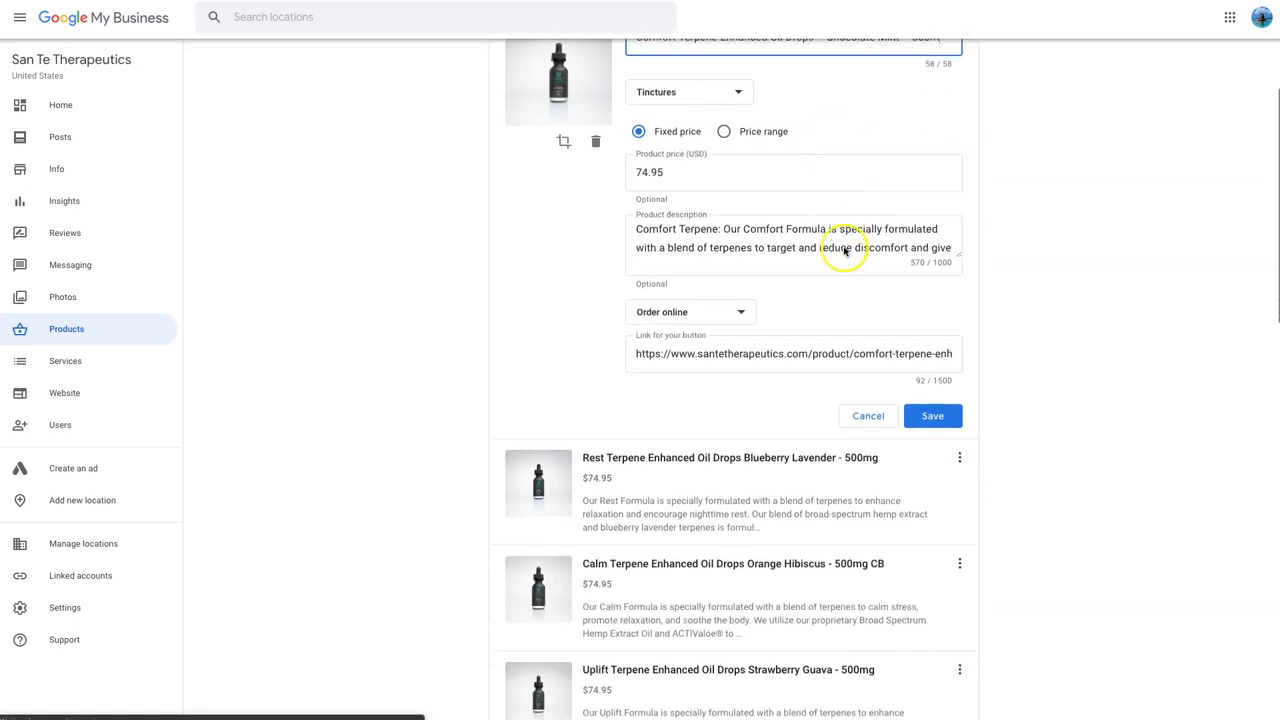
scroll(846, 251, up, 2)
click(840, 230)
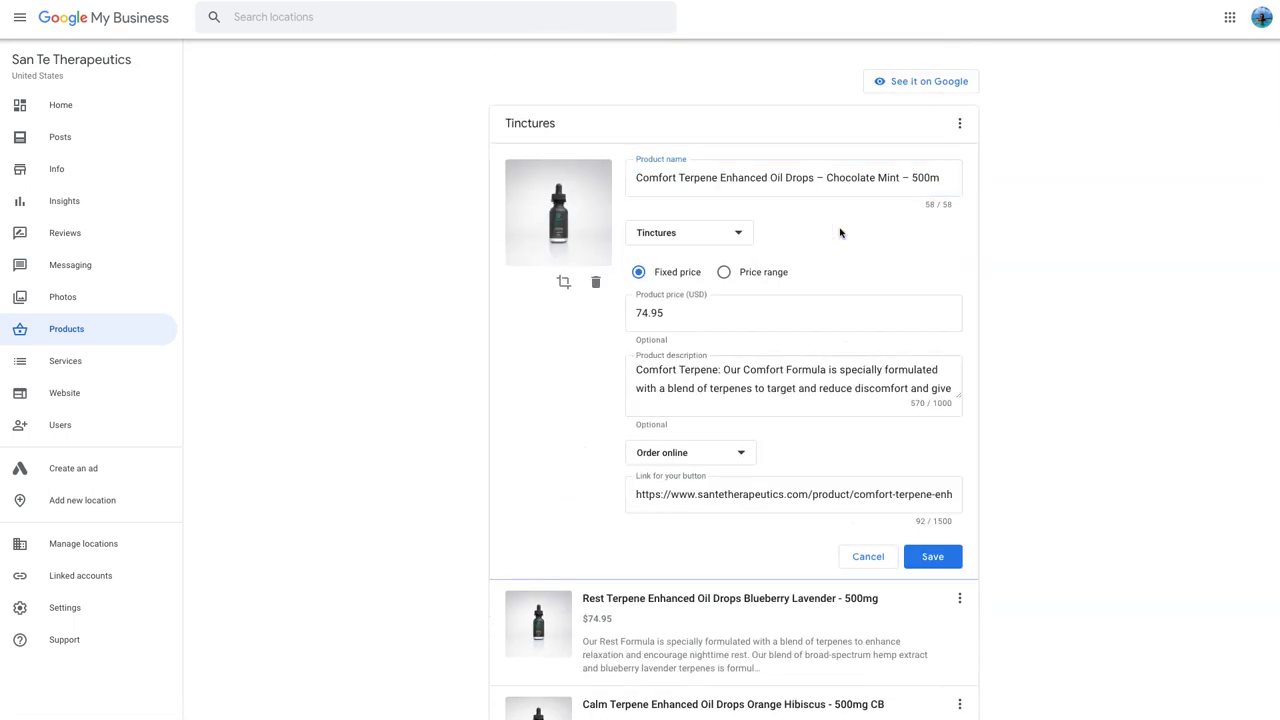
click(655, 182)
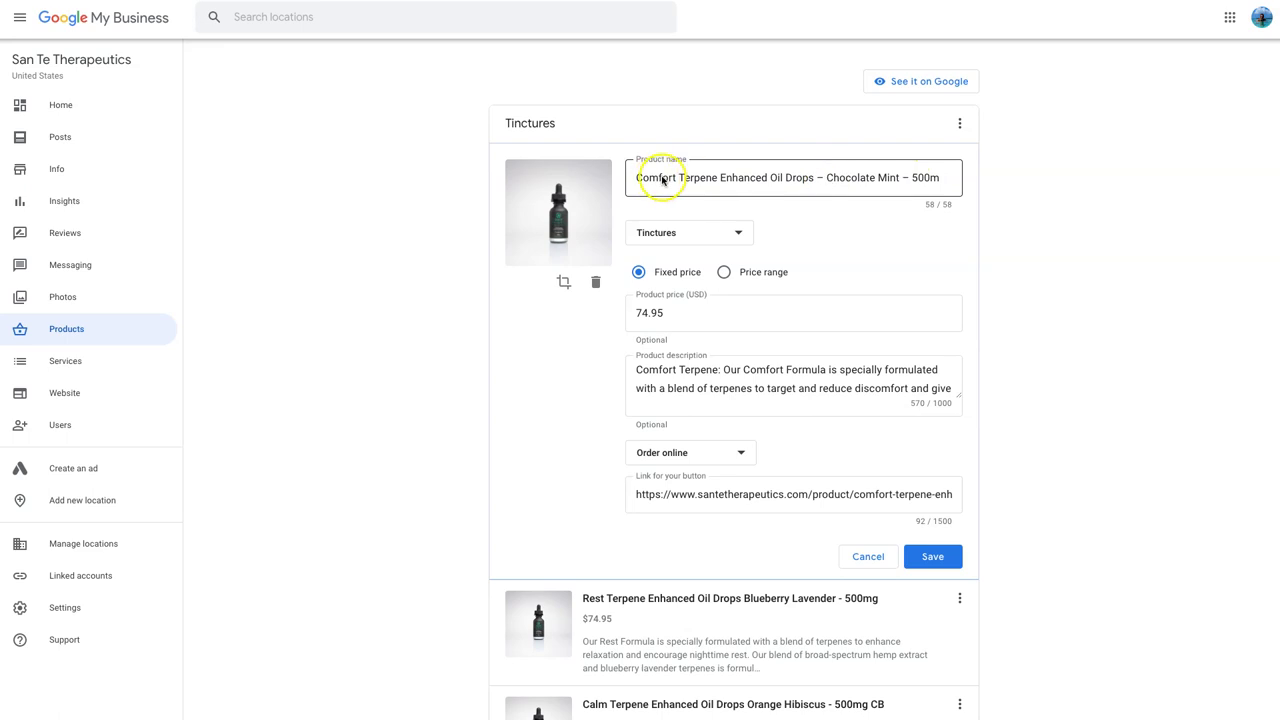
click(714, 233)
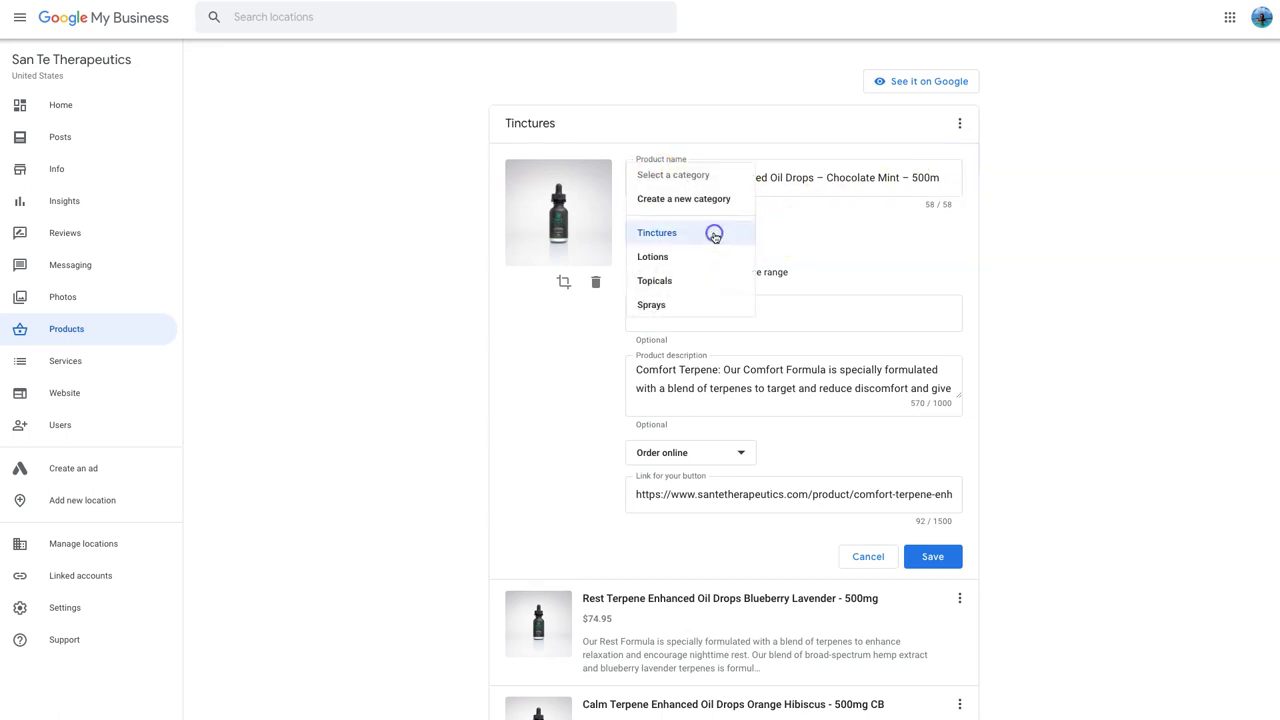
click(817, 235)
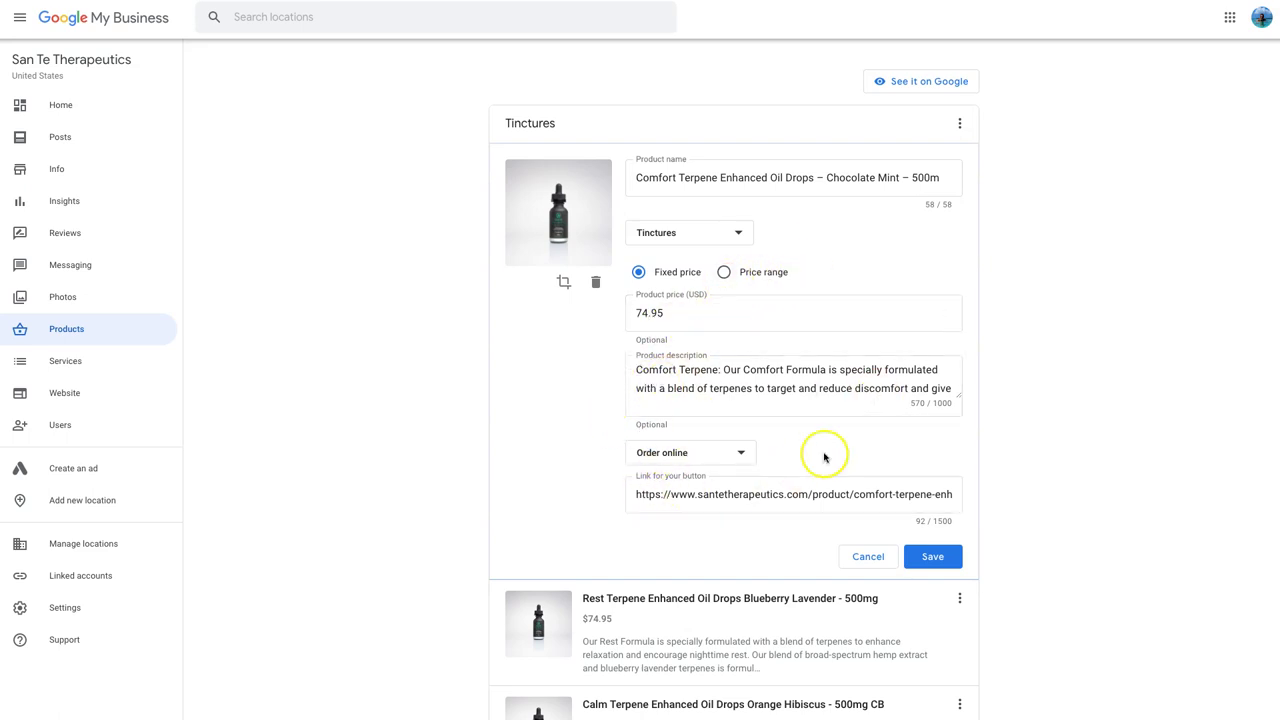
scroll(824, 457, down, 1)
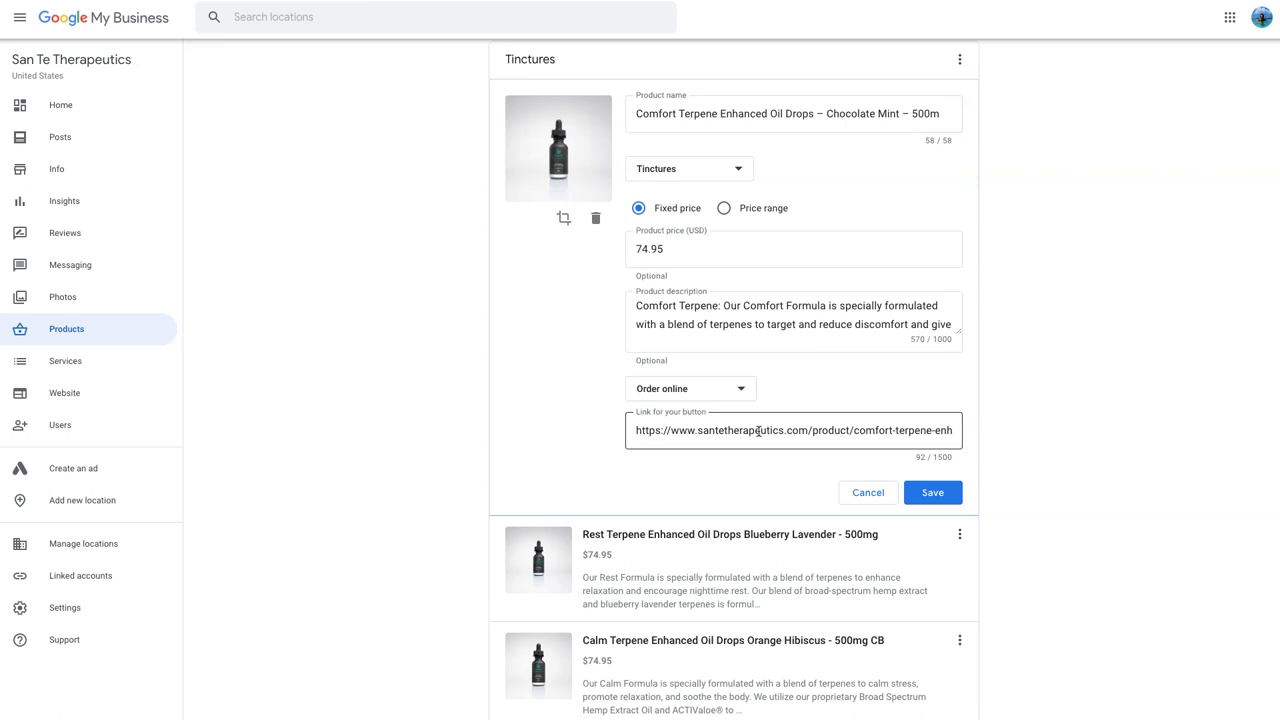
Discard the Comfort Terpene edits and scroll through the product categories.
click(866, 489)
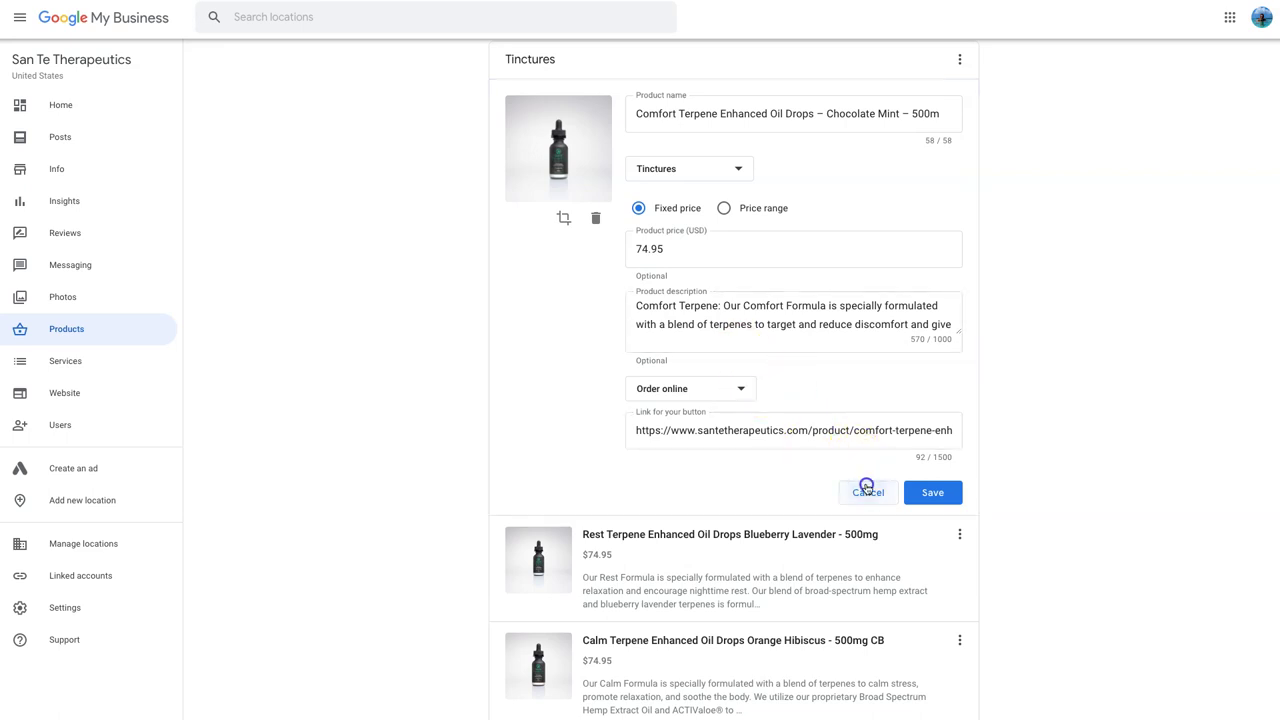
scroll(1046, 303, up, 1)
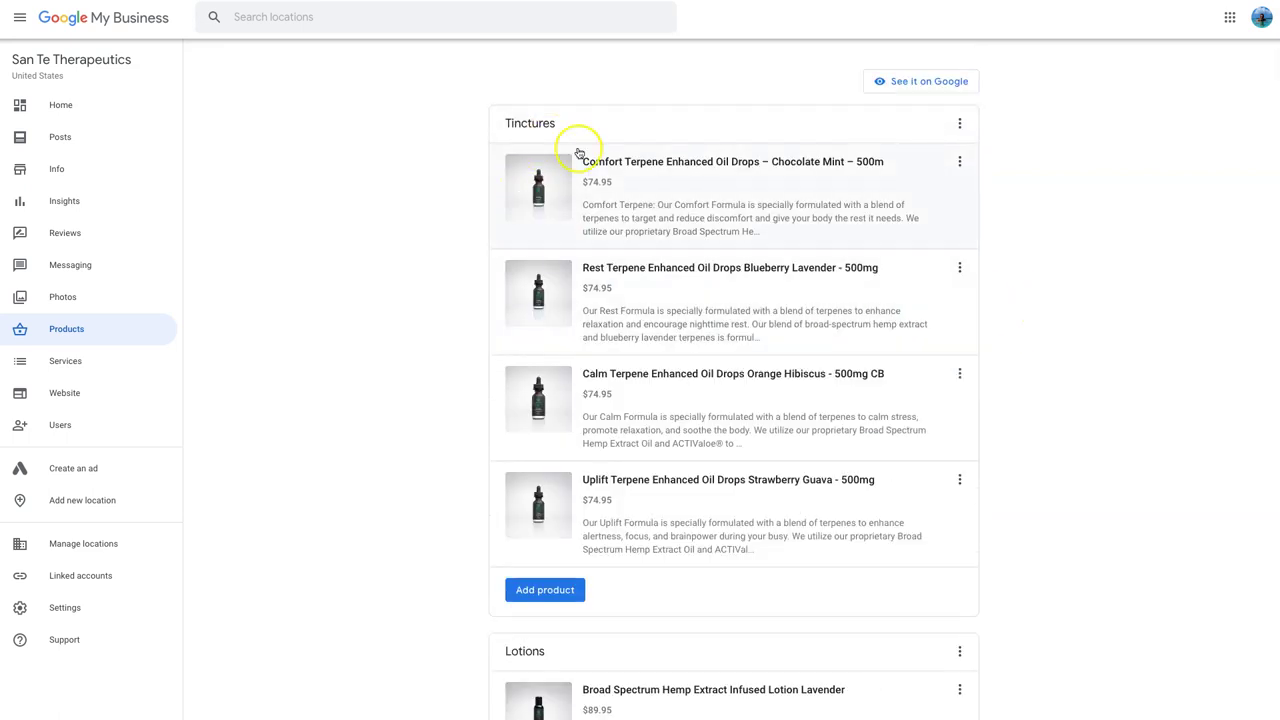
scroll(715, 260, down, 3)
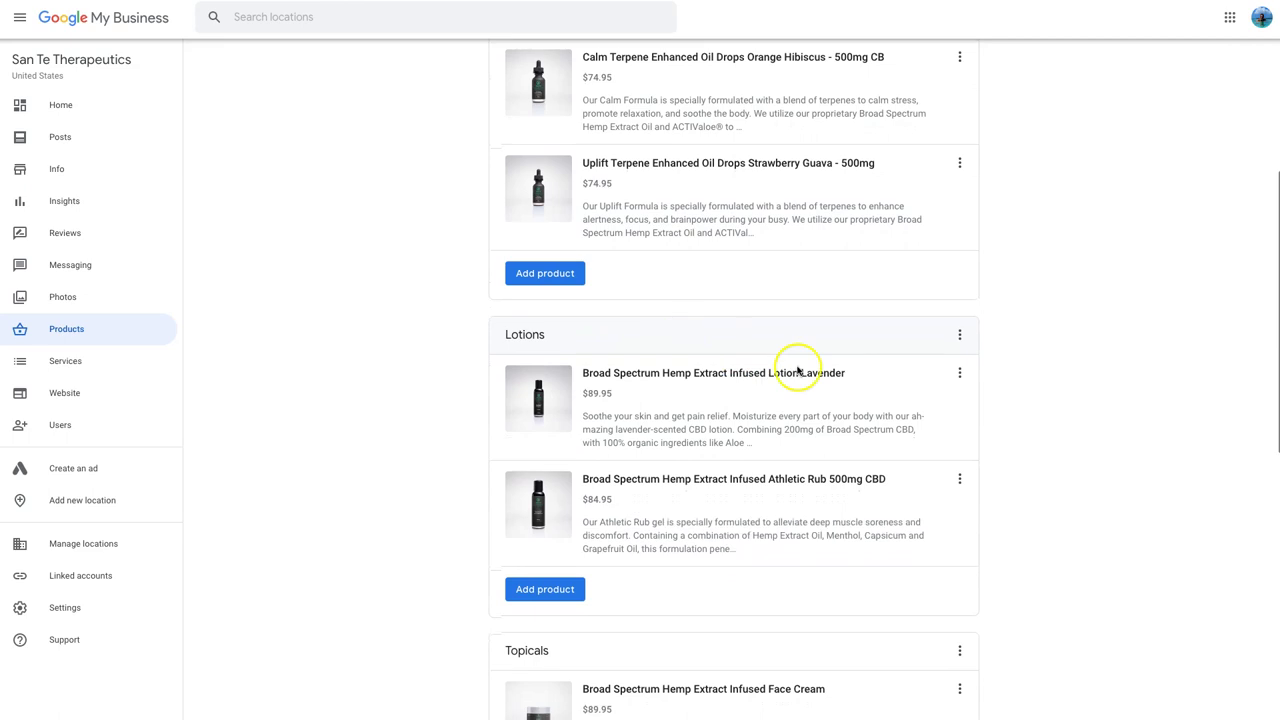
scroll(798, 372, down, 3)
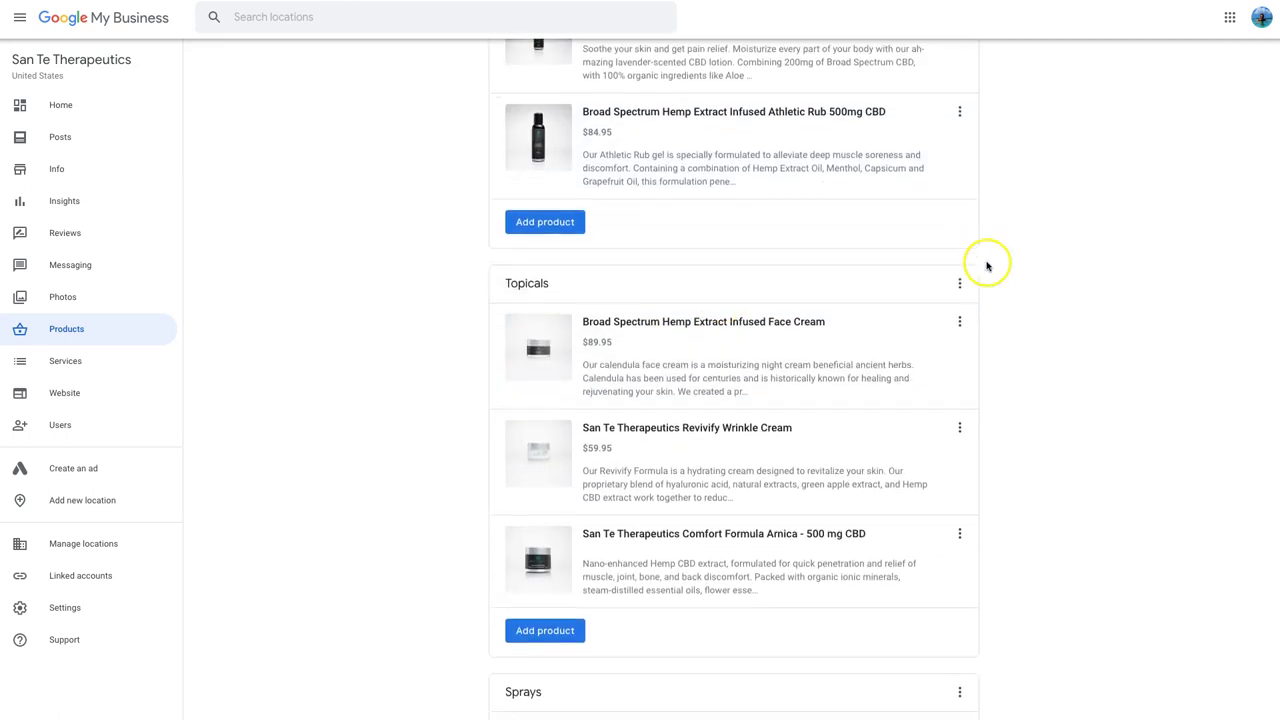
scroll(987, 265, down, 3)
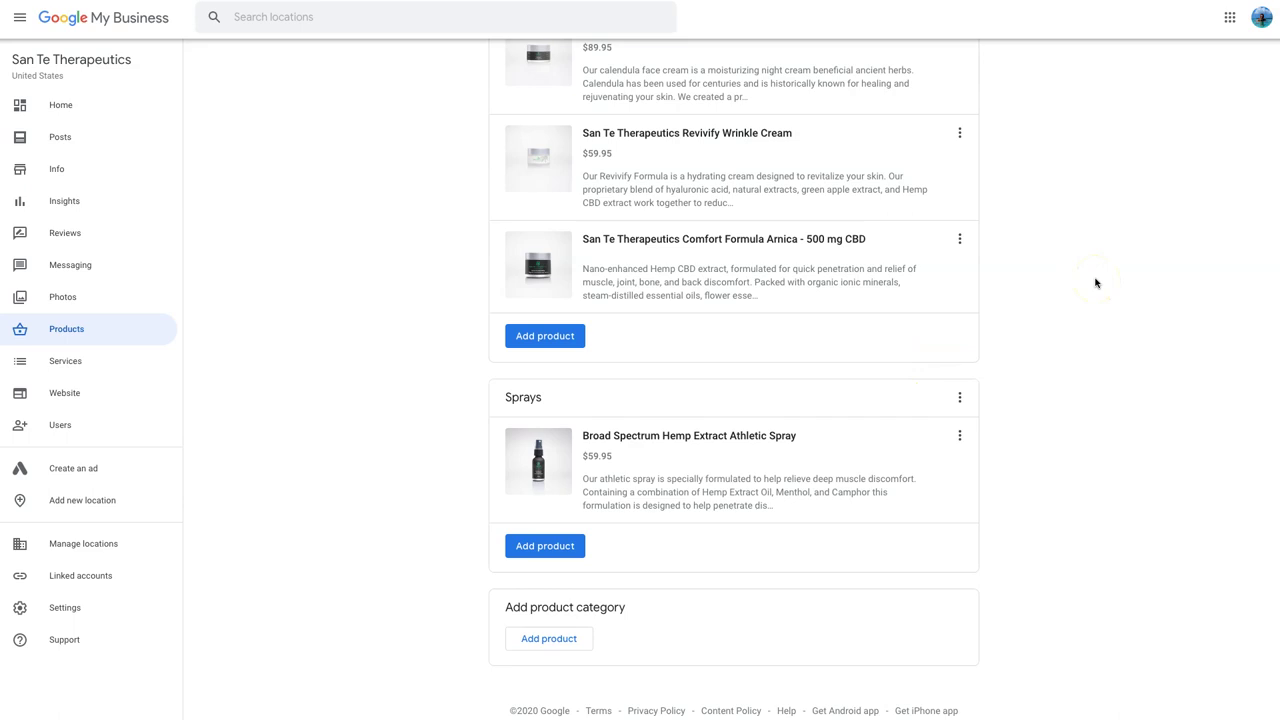
Open the Comfort Formula Arnica product for editing.
click(806, 266)
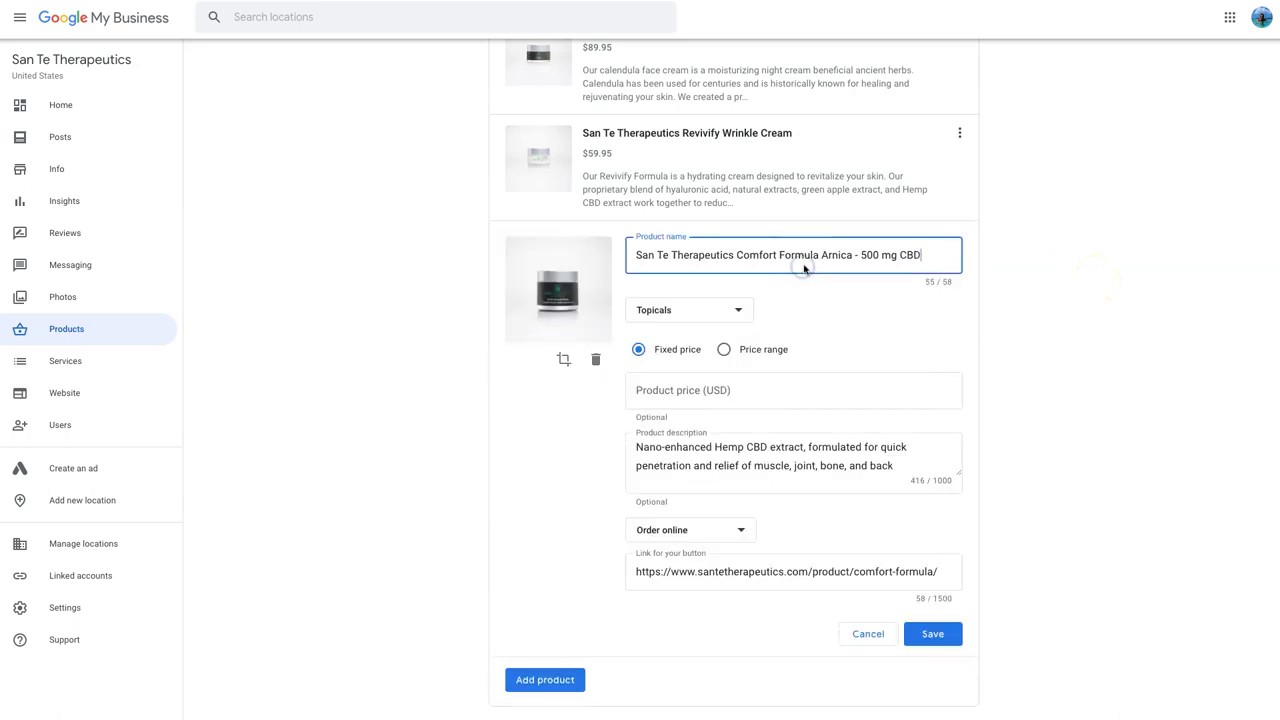
click(1104, 266)
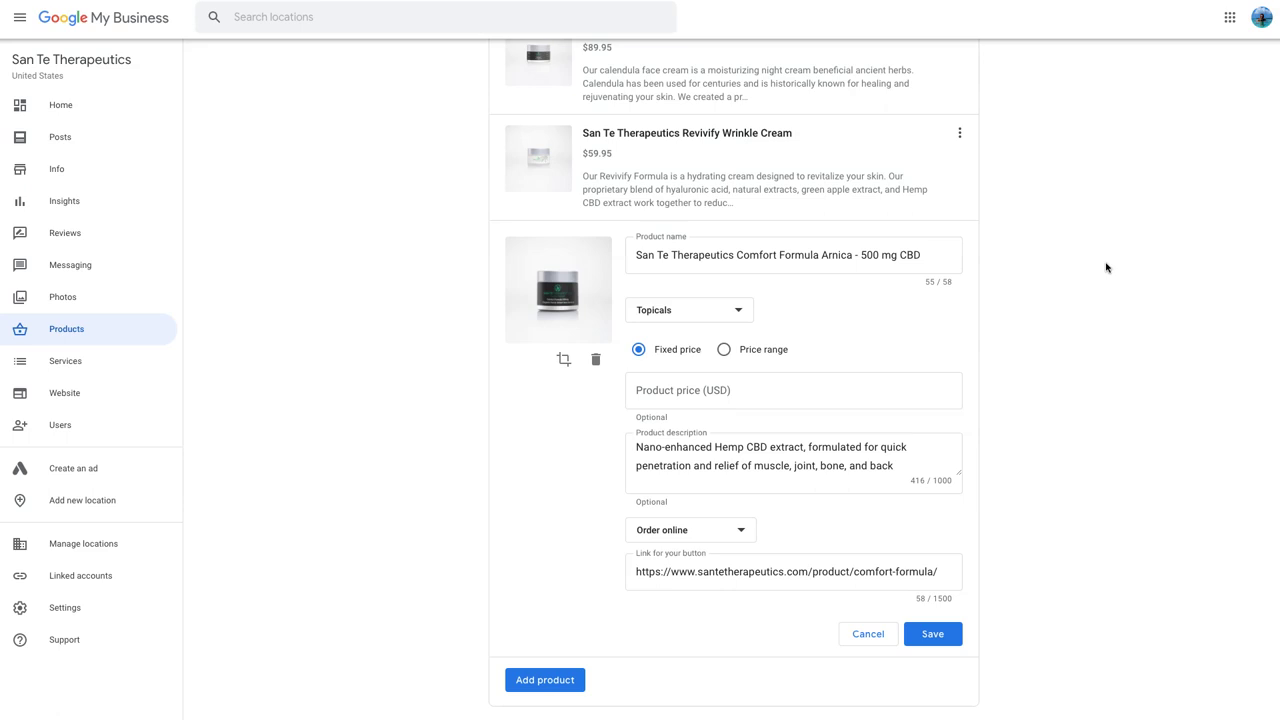
scroll(1106, 267, up, 15)
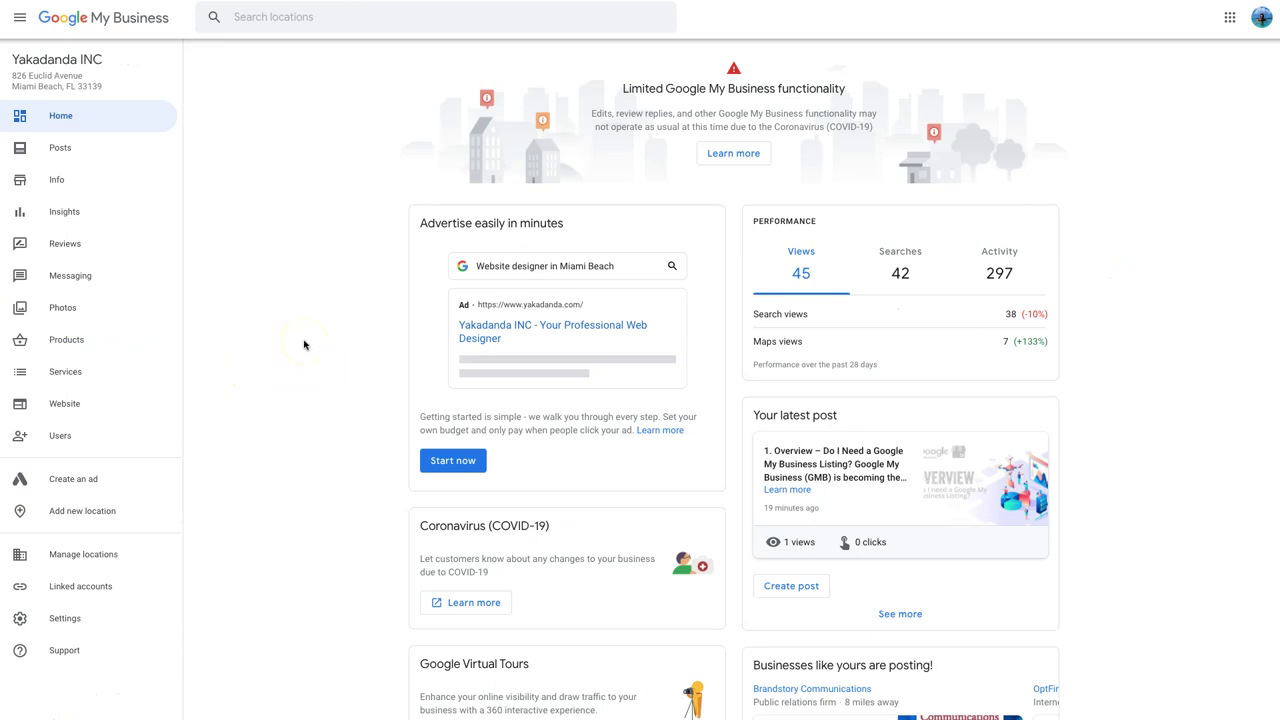
scroll(305, 344, down, 2)
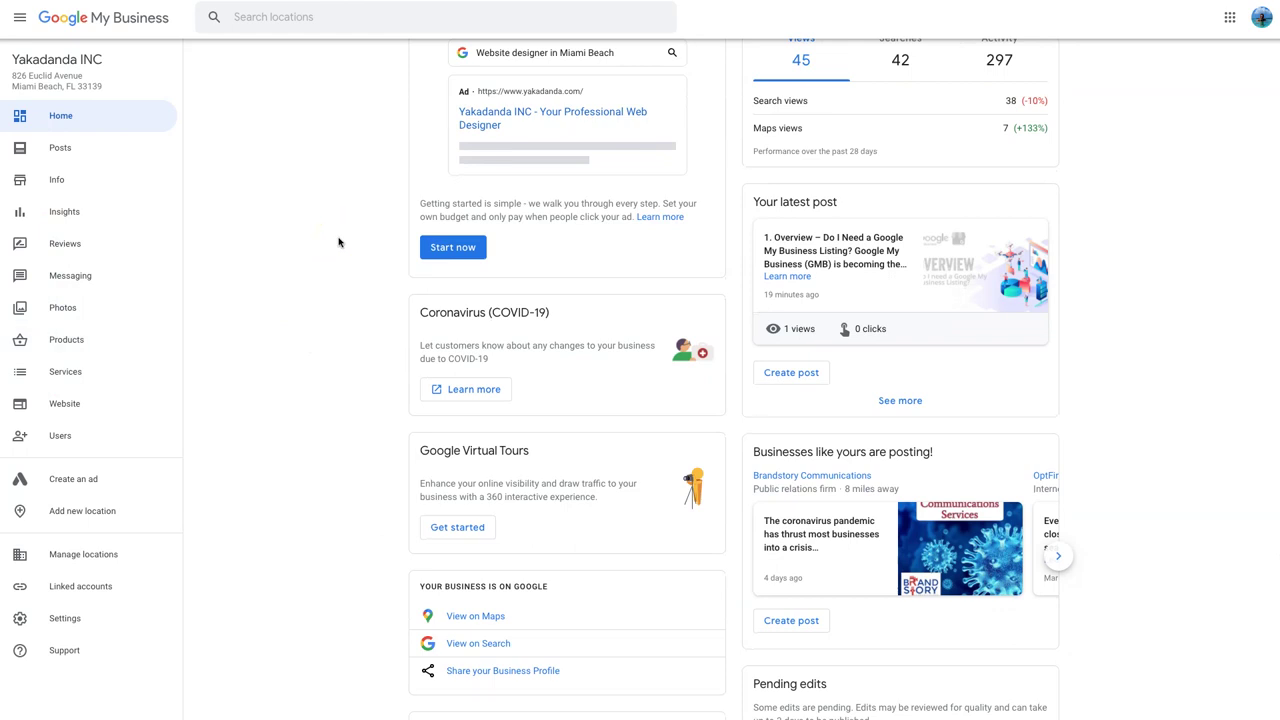
scroll(338, 242, up, 2)
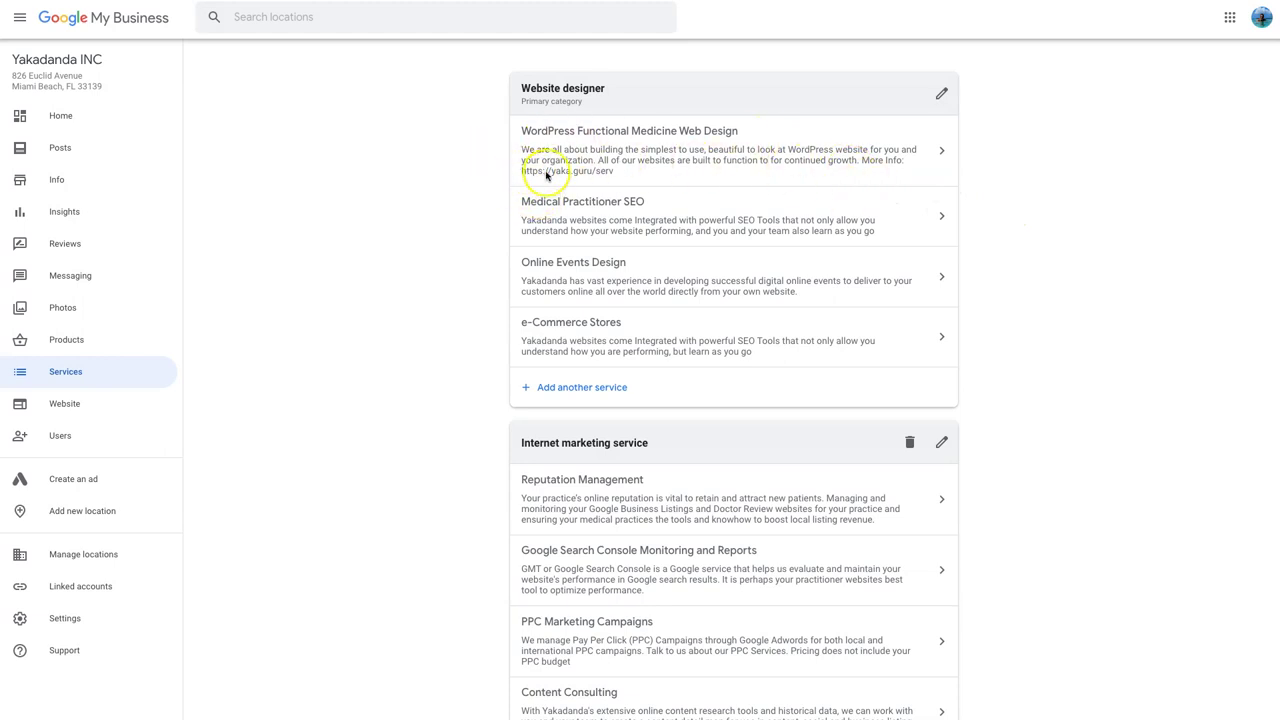
Review the WordPress Functional Medicine Web Design service description, then close it without changes.
click(682, 140)
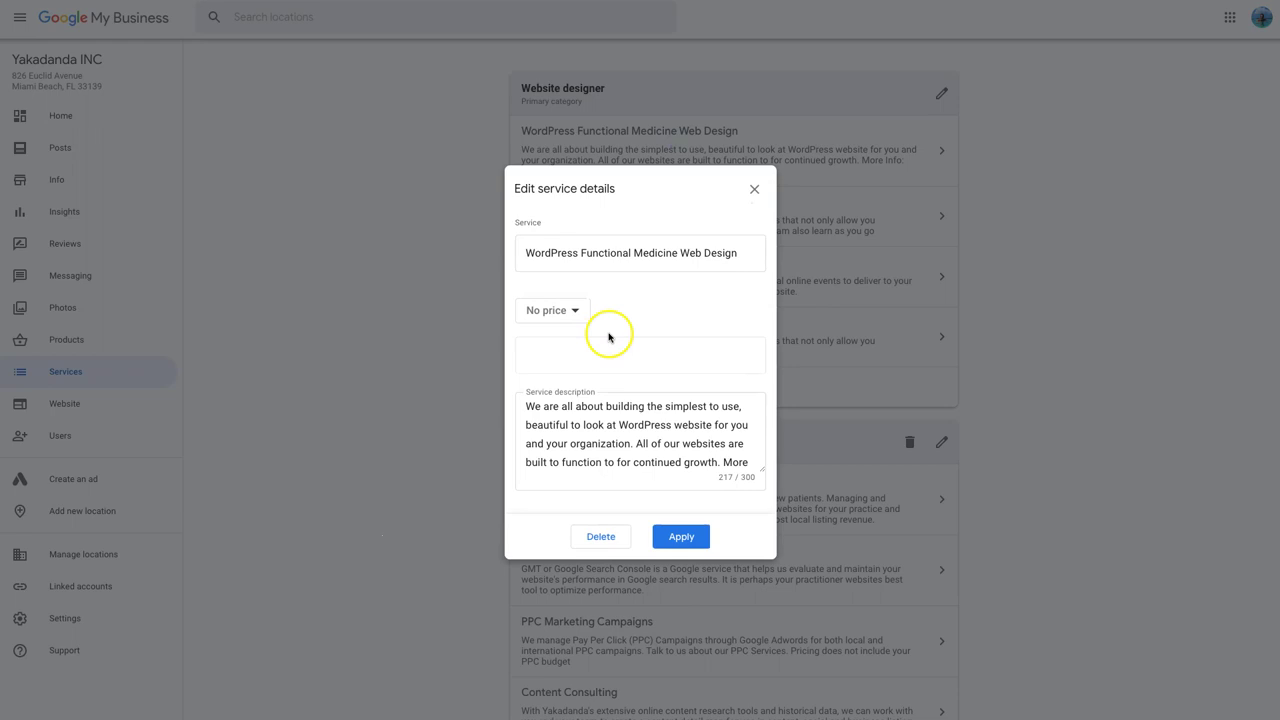
click(620, 448)
click(657, 463)
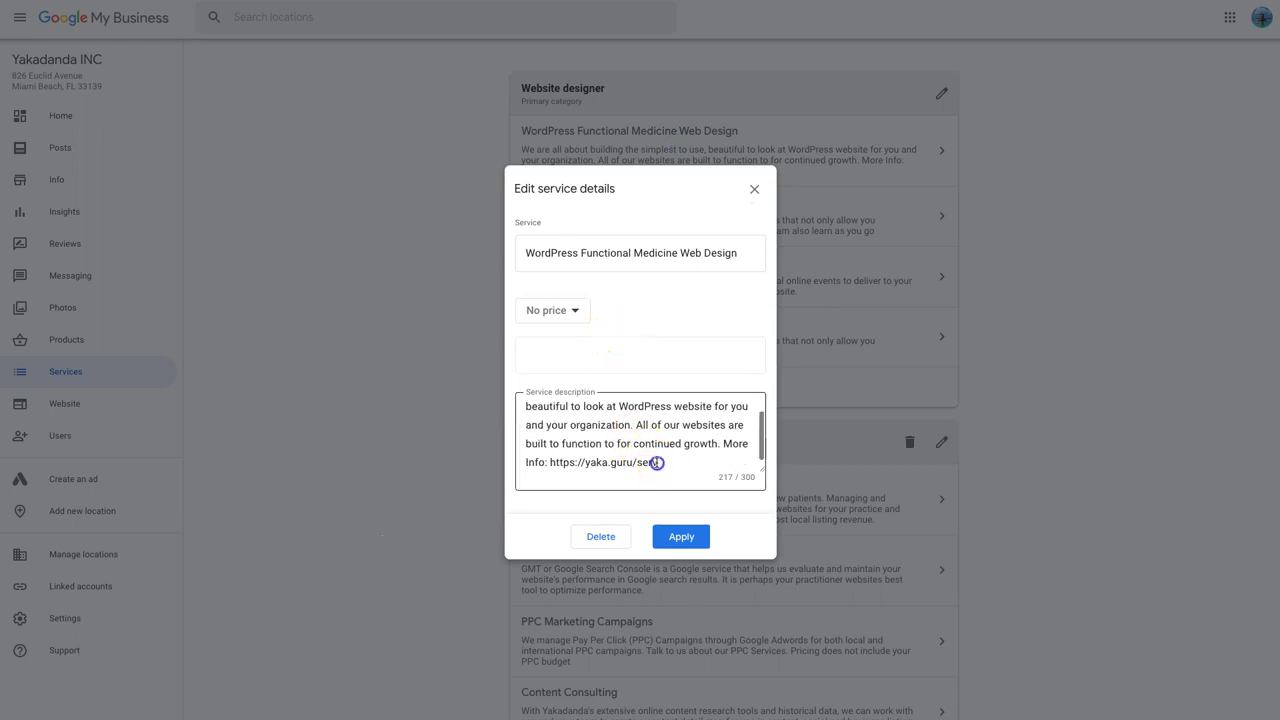
drag(657, 463, 550, 463)
click(619, 422)
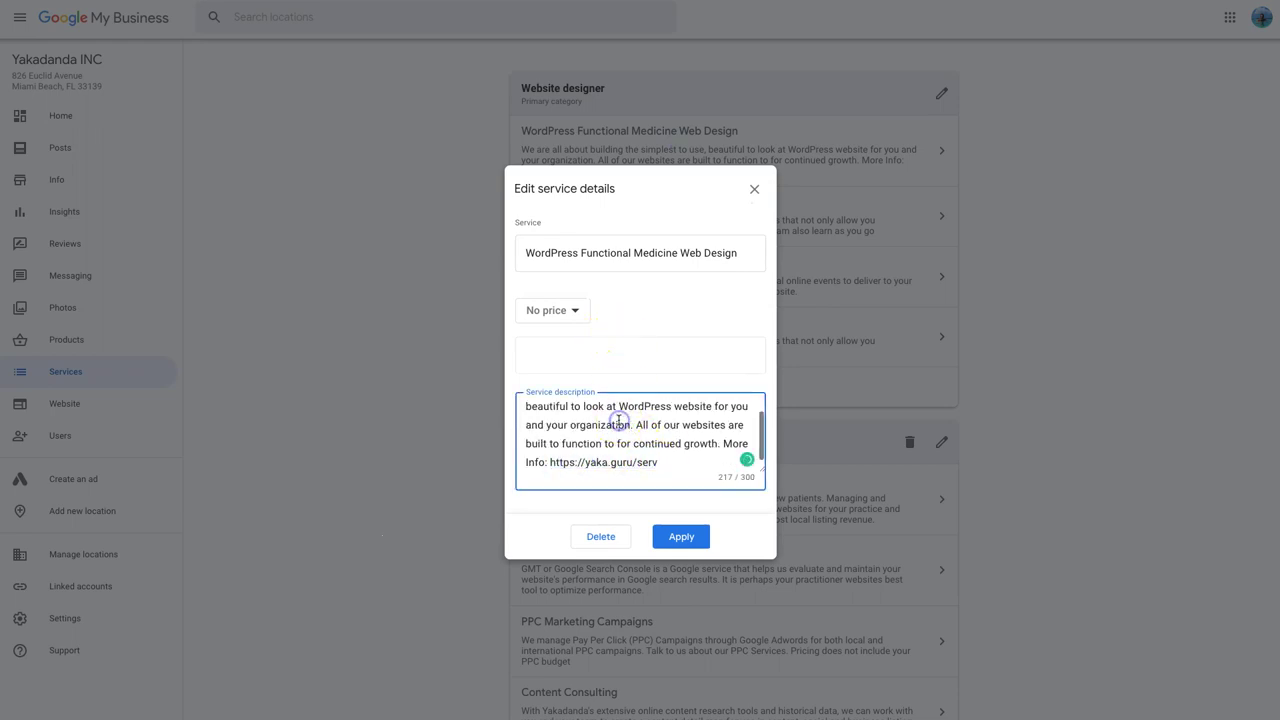
scroll(619, 422, up, 2)
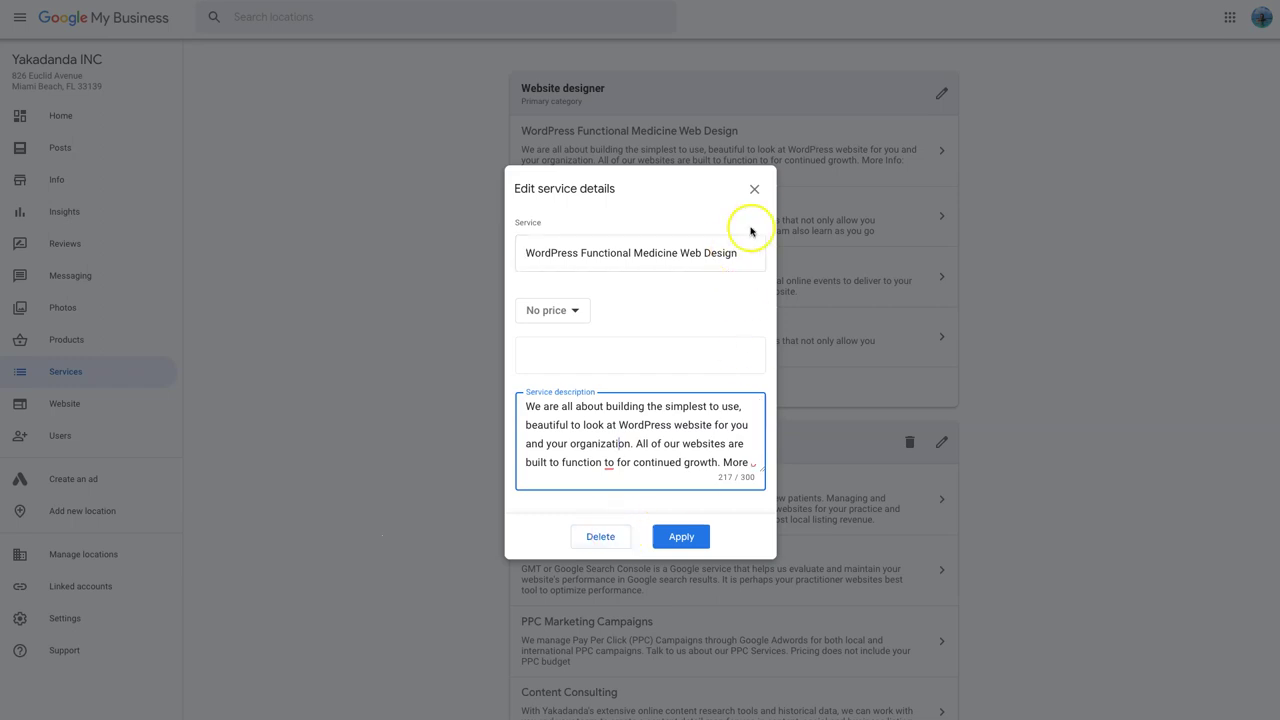
click(754, 189)
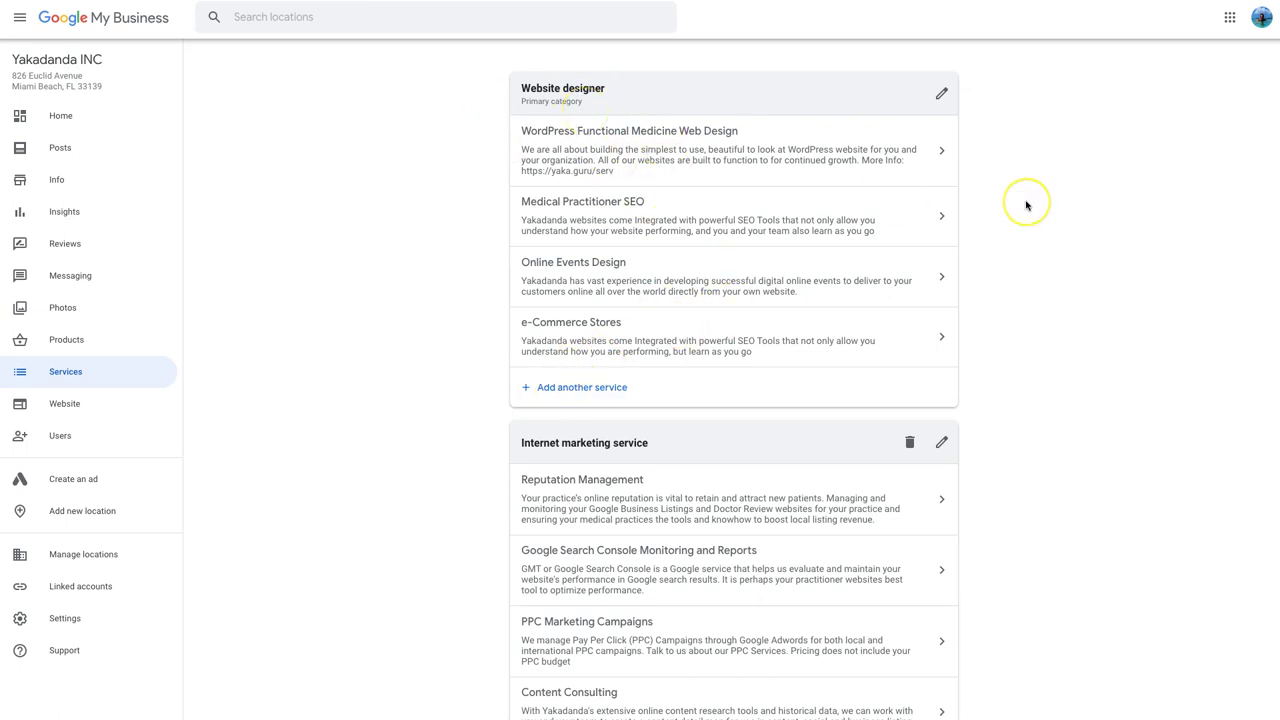
scroll(1025, 205, down, 3)
scroll(1025, 205, up, 3)
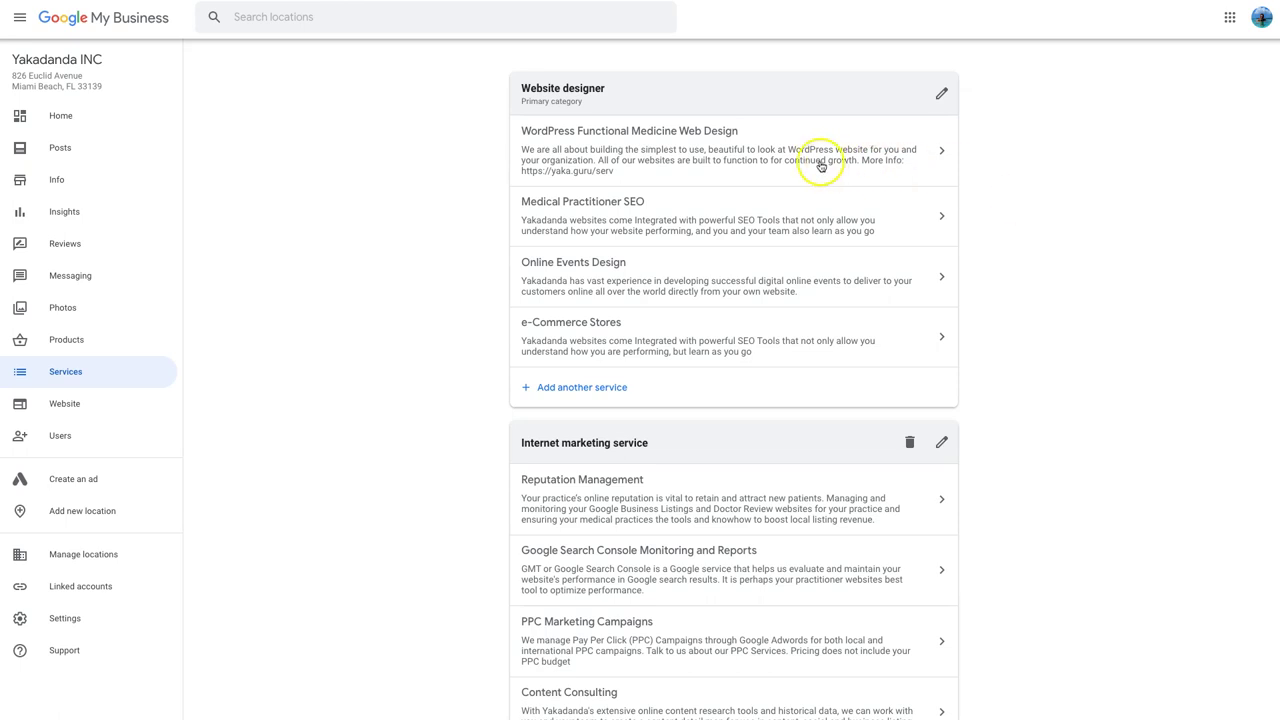
Edit the WordPress Functional Medicine Web Design service, leaving its price at No price.
click(820, 163)
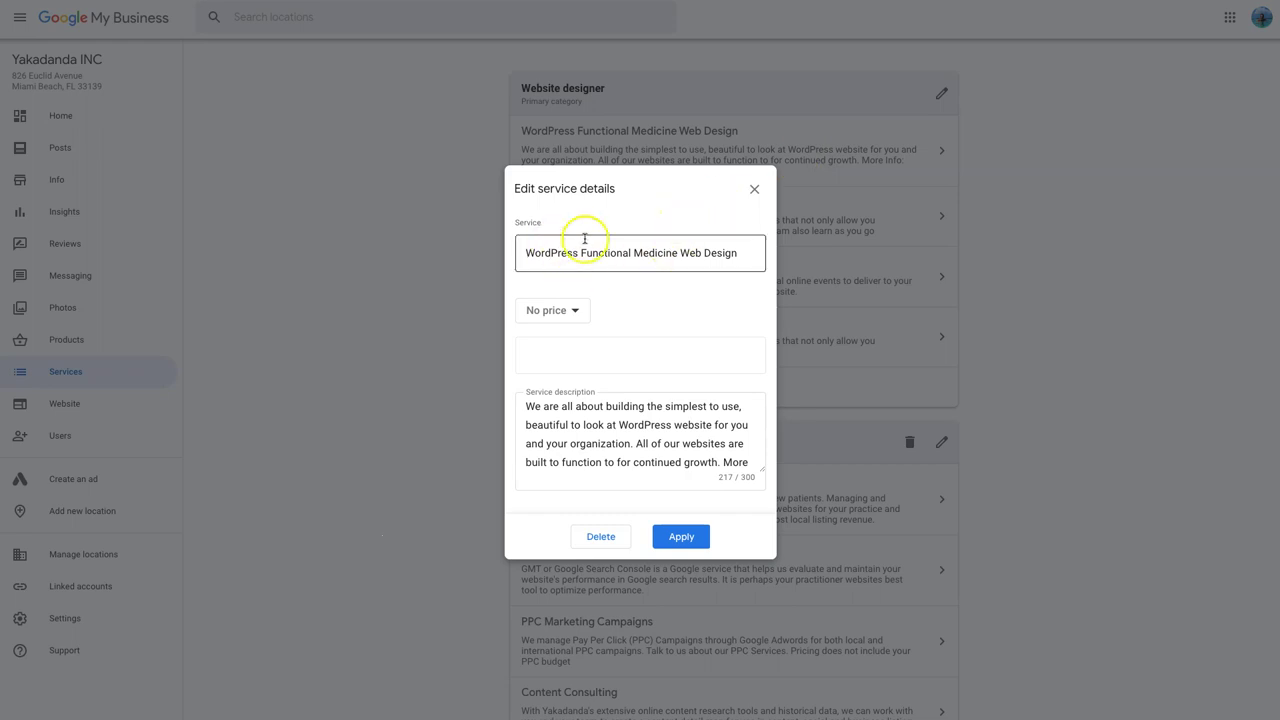
double_click(580, 250)
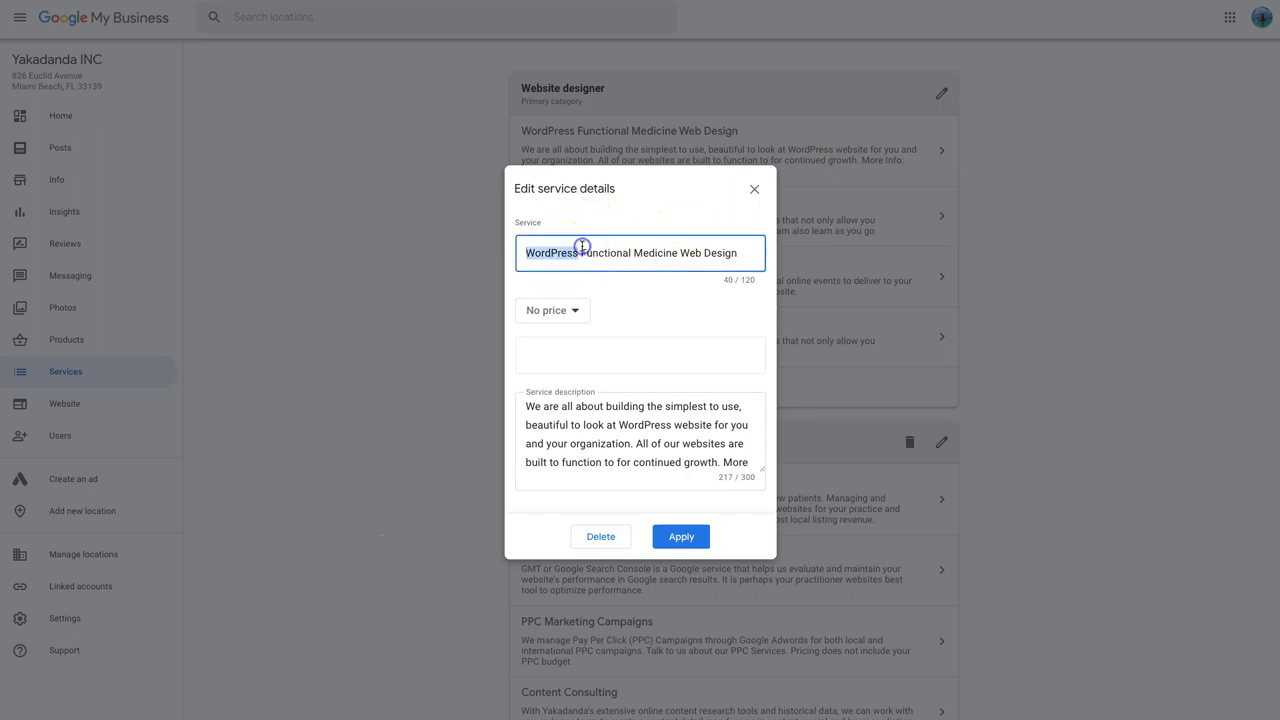
click(614, 405)
click(621, 358)
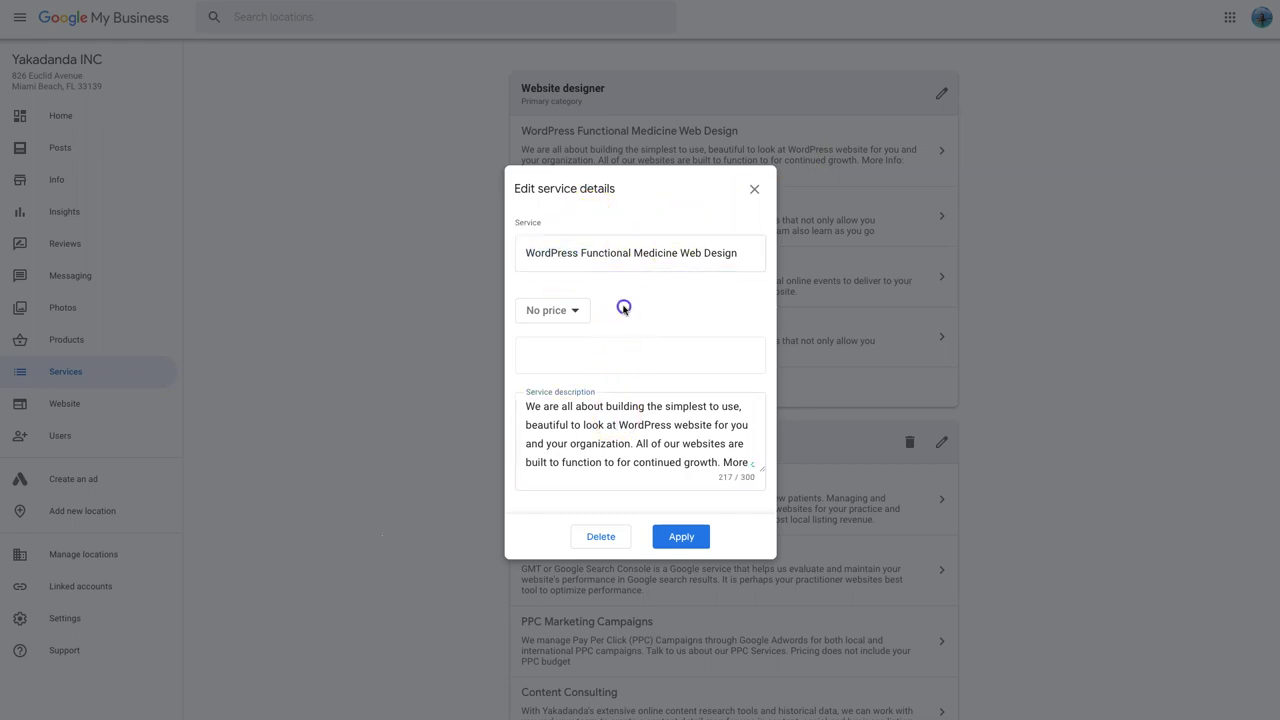
click(575, 311)
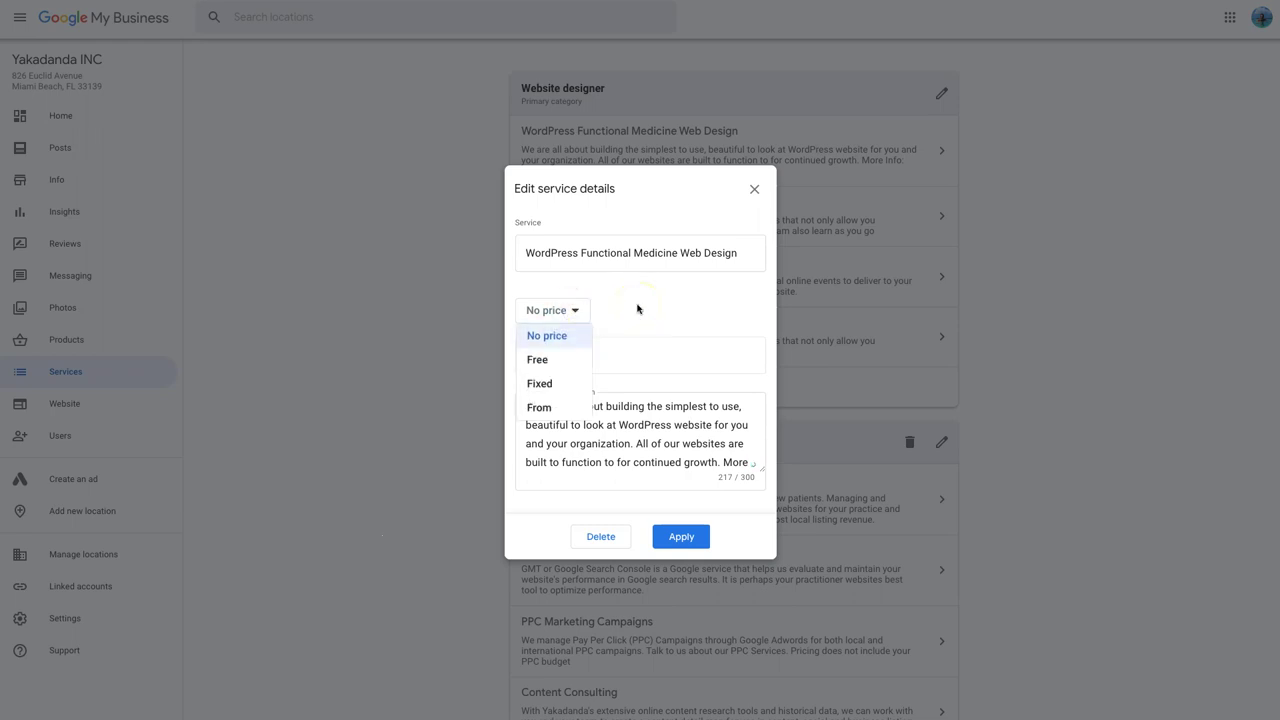
click(637, 309)
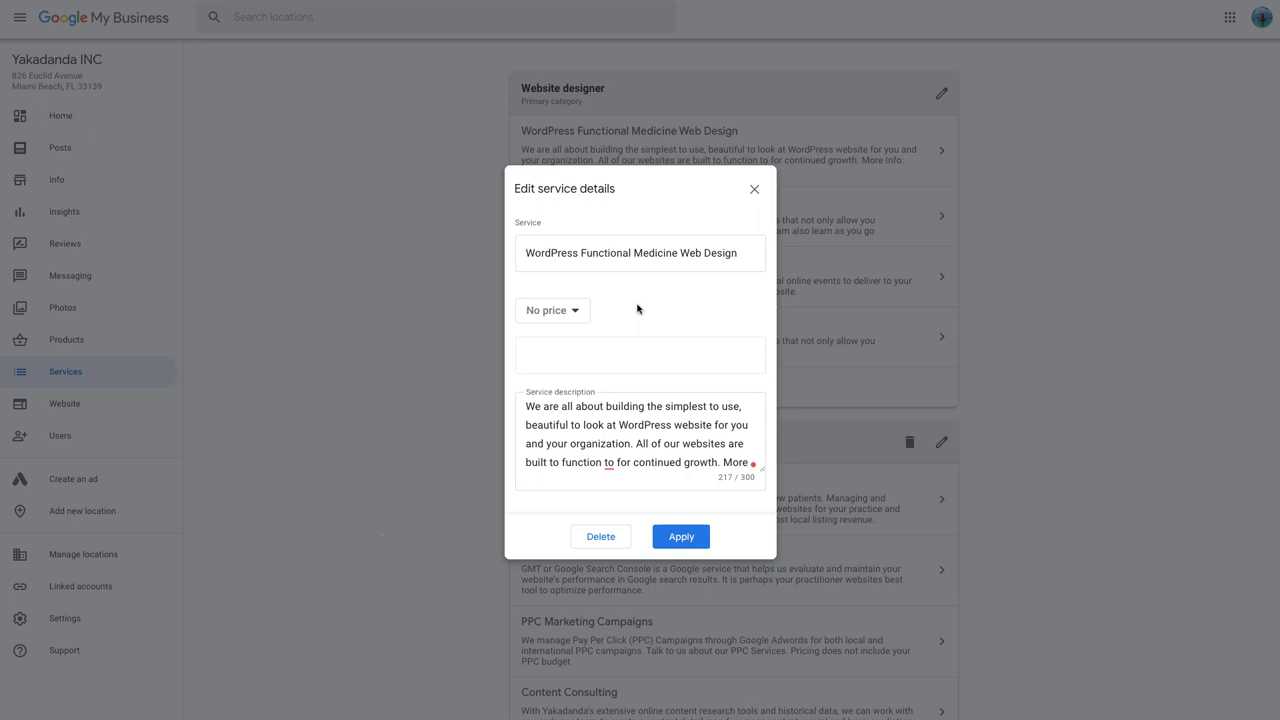
click(660, 313)
drag(665, 313, 676, 305)
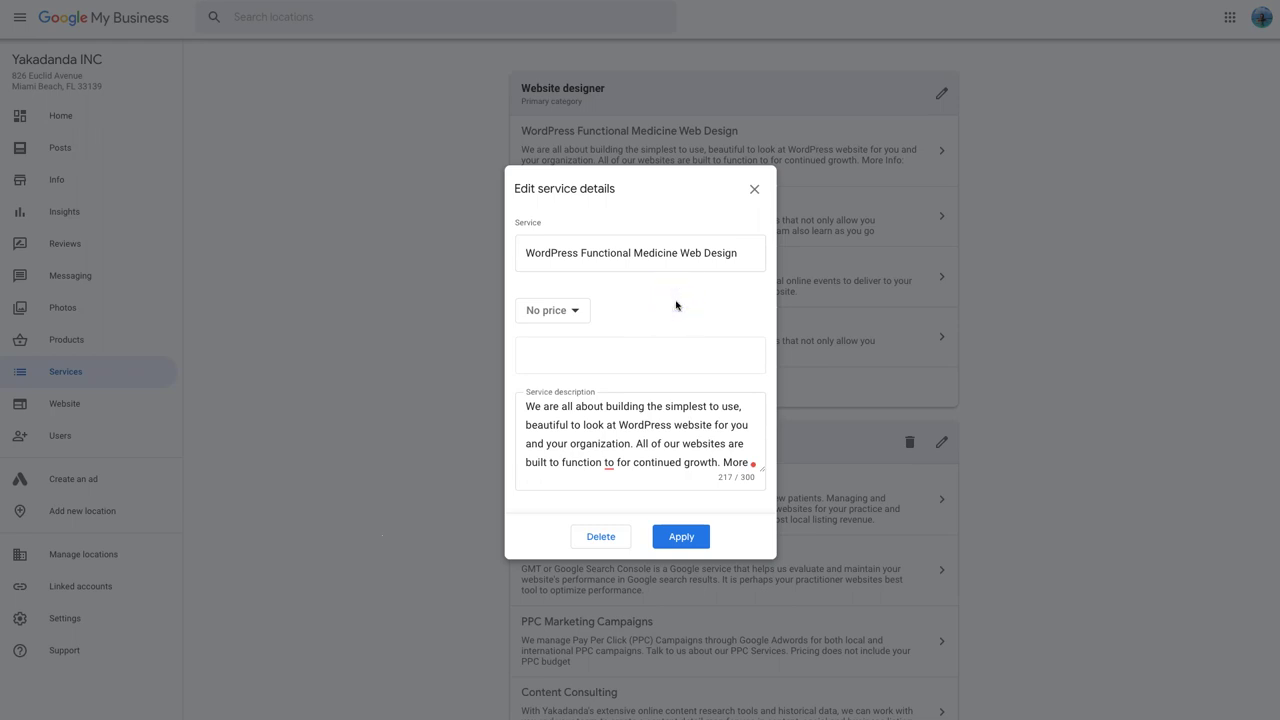